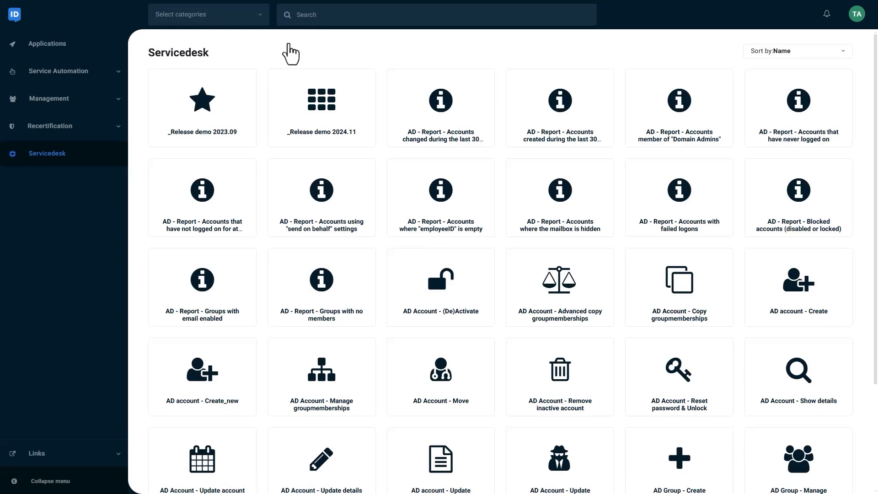
Filter the Servicedesk by the Release demo category and open the "_Release demo 2024.11" form.
left_click(262, 19)
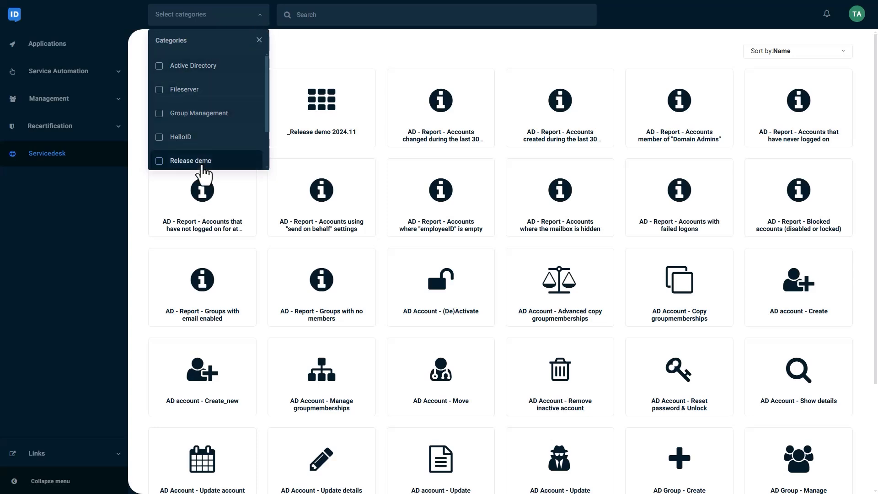
left_click(202, 165)
left_click(330, 52)
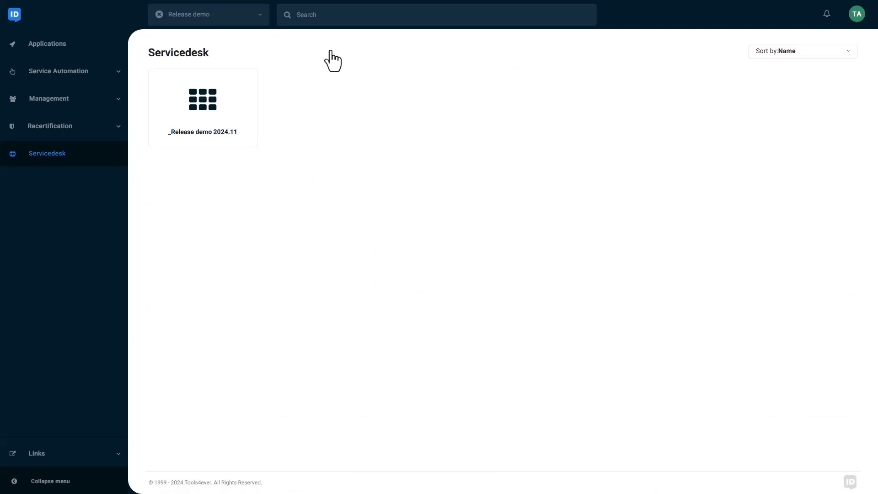
left_click(202, 112)
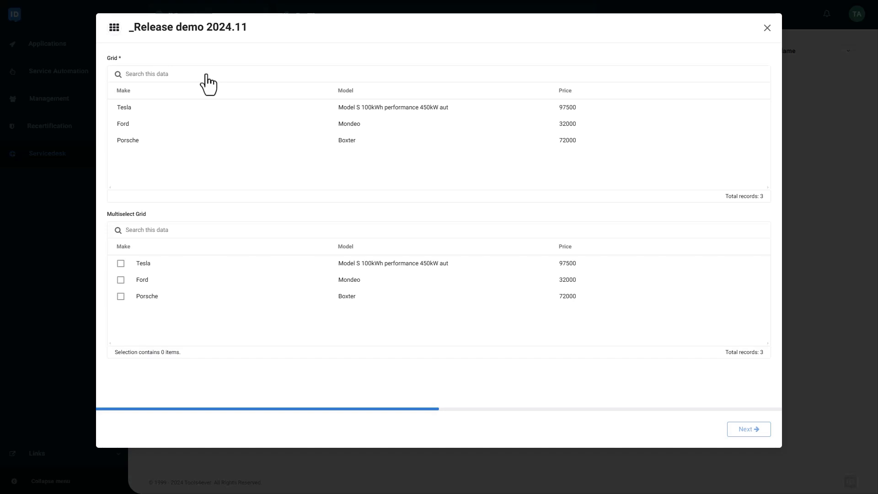
Select Tesla in both the Grid and the Multiselect Grid, and toggle its selection in the single-select Grid until it is cleared.
left_click(210, 110)
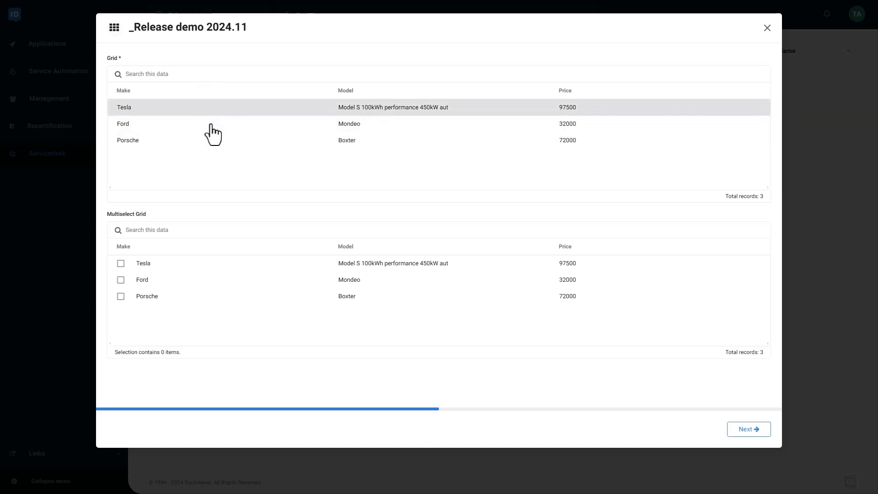
left_click(218, 260)
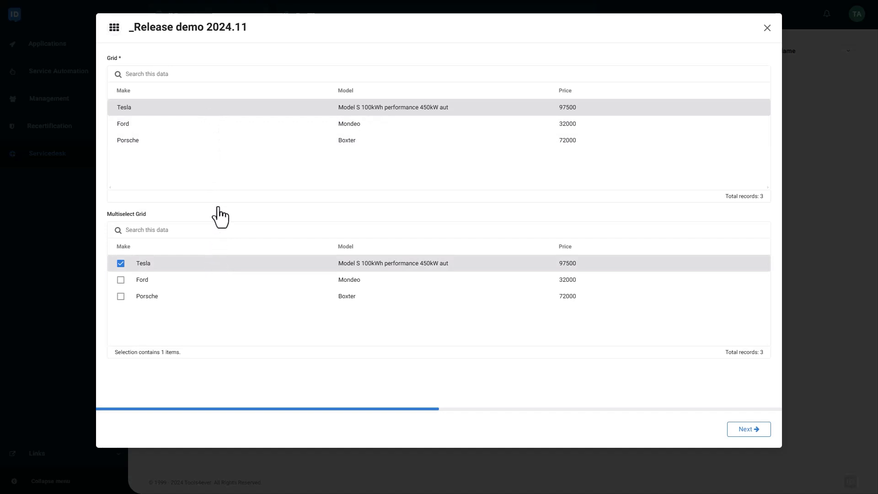
left_click(229, 114)
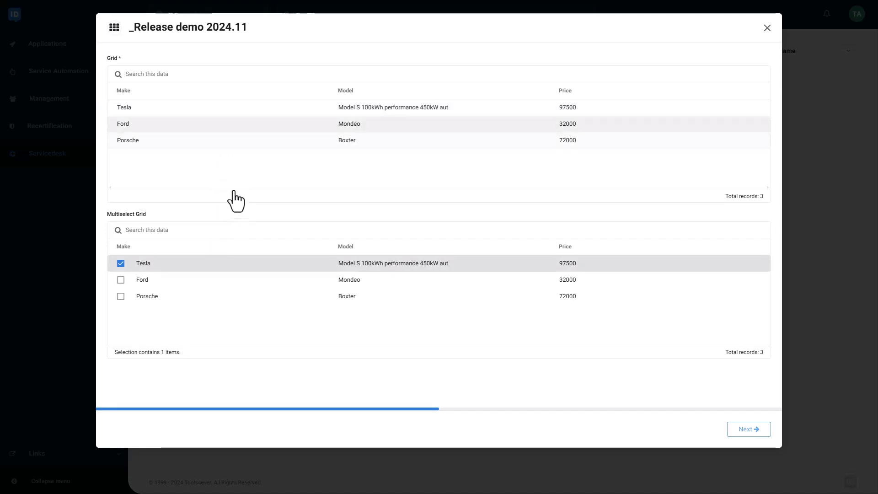
left_click(230, 109)
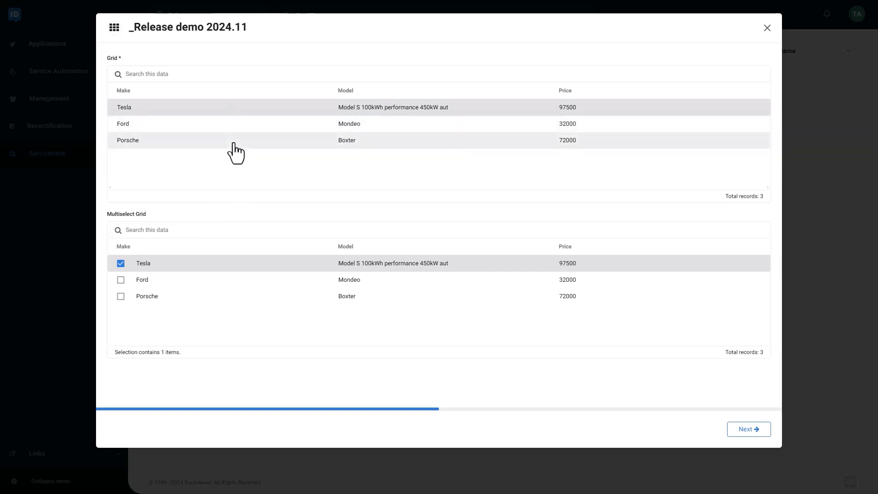
left_click(233, 143)
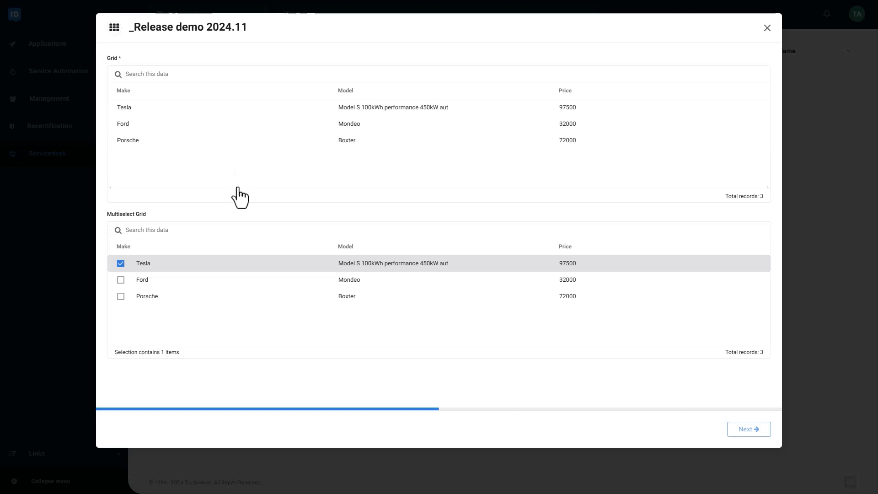
Toggle Tesla off, on and off again in the Multiselect Grid, and close the form discarding its changes.
left_click(237, 274)
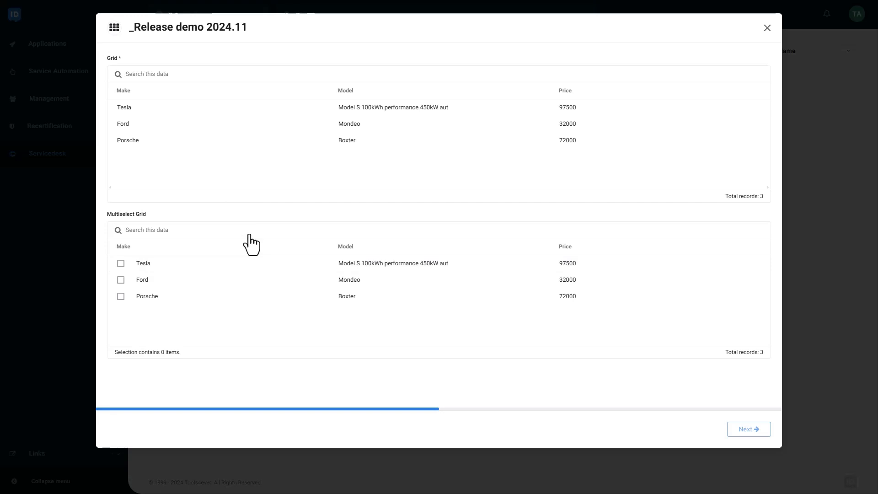
left_click(205, 268)
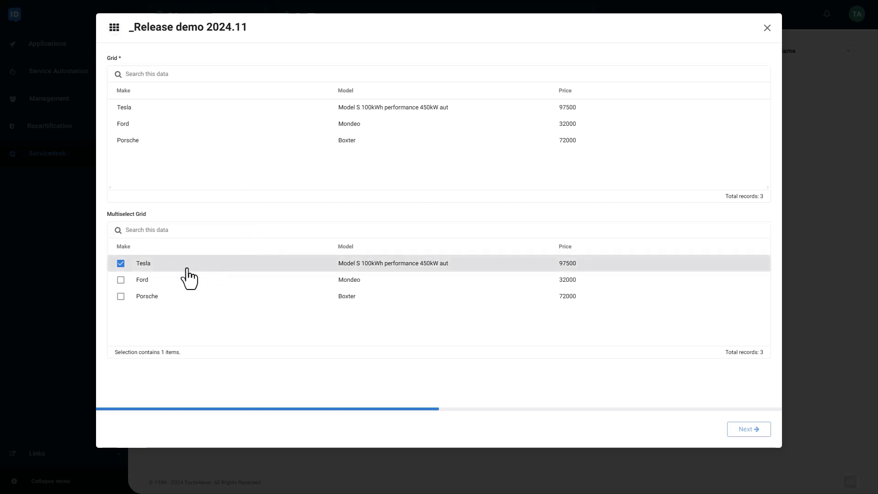
left_click(121, 265)
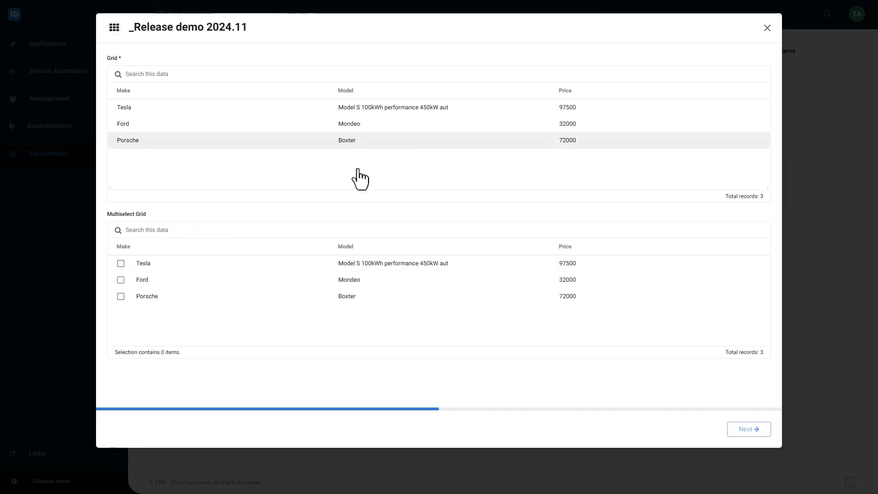
left_click(767, 28)
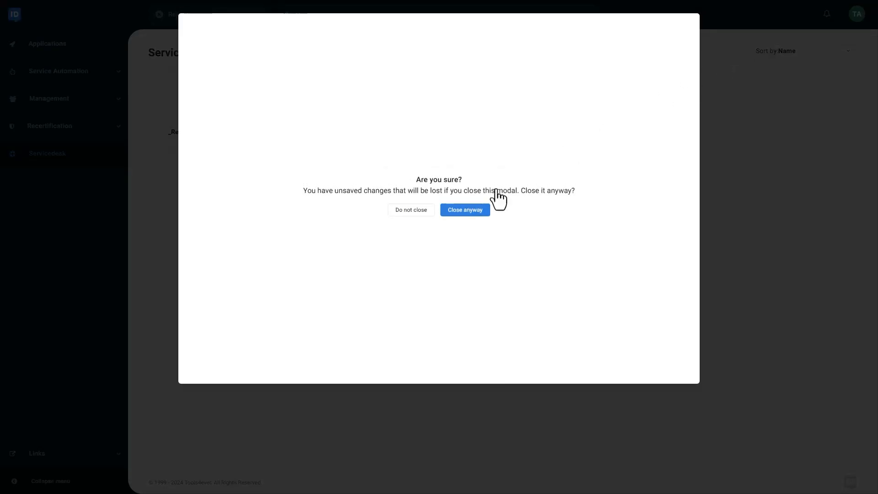
left_click(458, 212)
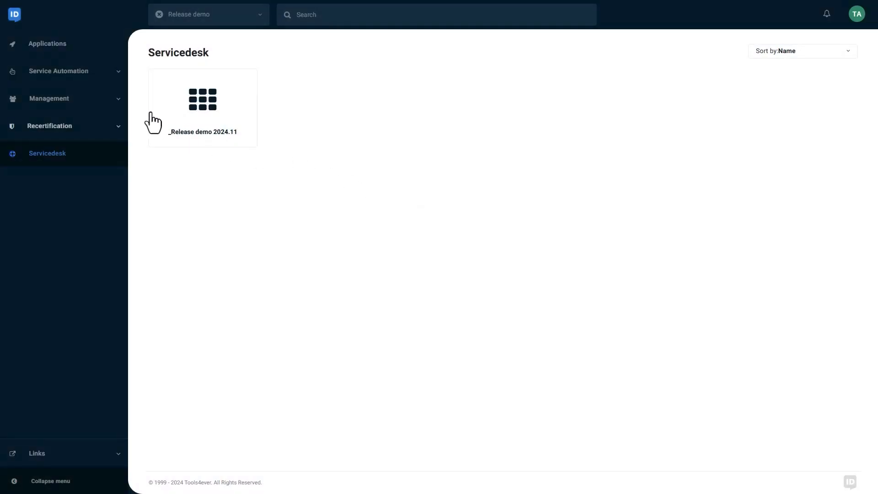
Open the managed products overview and search the products for "adobe".
left_click(116, 103)
left_click(74, 132)
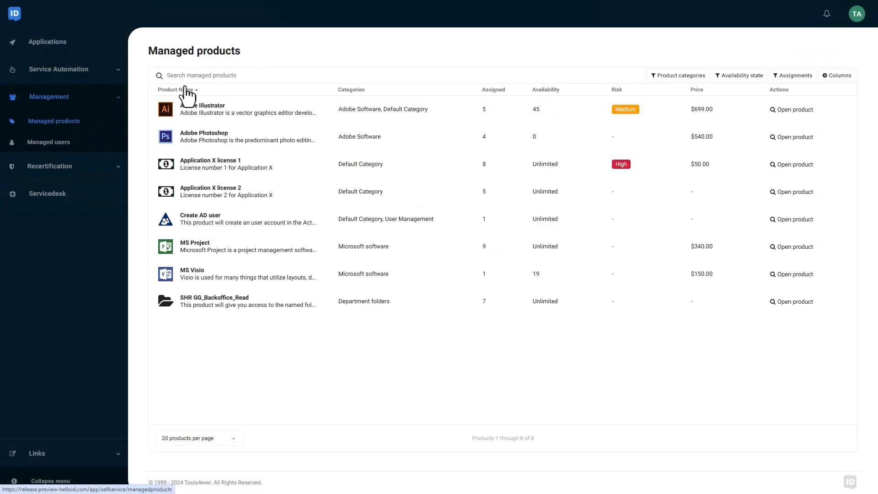
left_click(284, 69)
type("adobe")
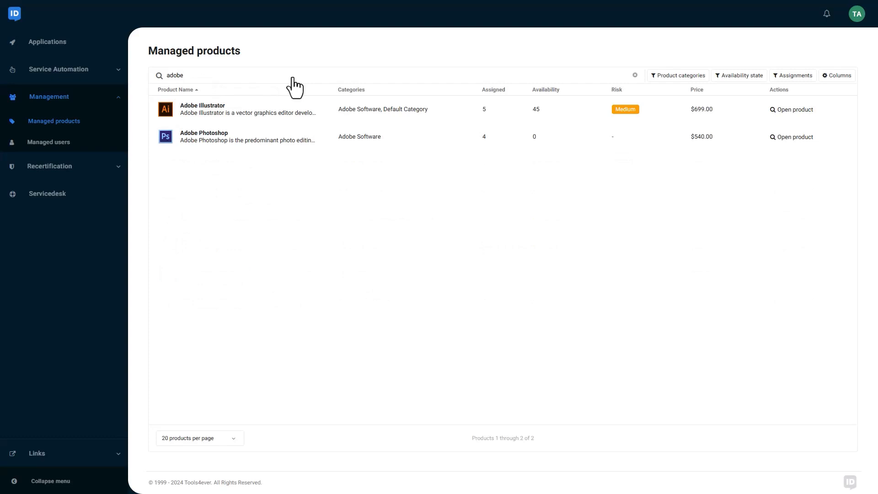
Search the managed products for "graphics" instead and clear the search text.
key("ctrl+a")
type("graphics")
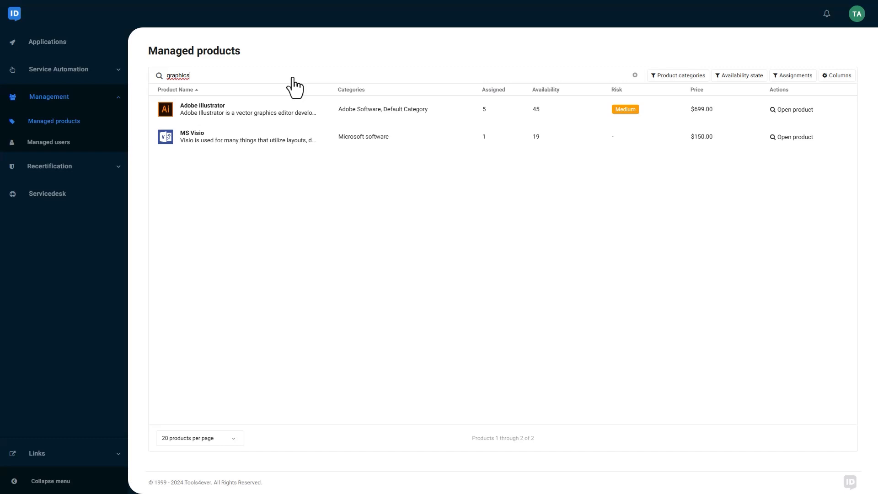
key("ctrl+a")
key("BackSpace")
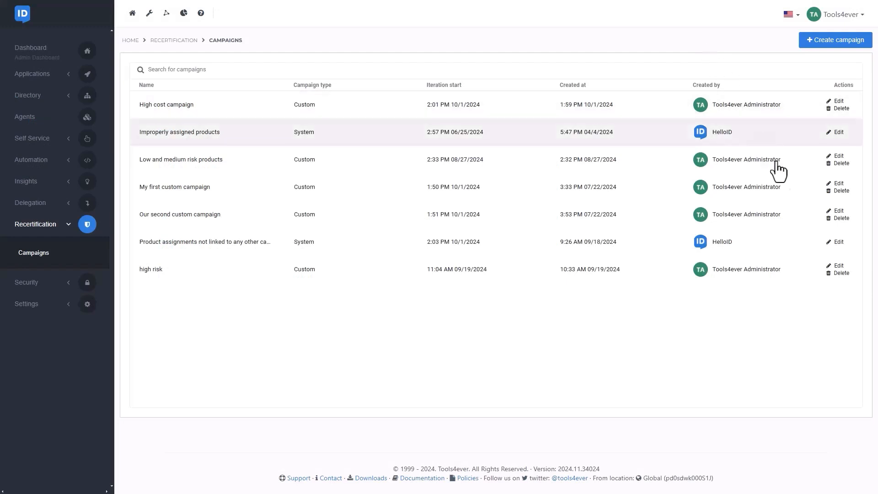
In the HelloID admin portal, open the scope of the "high risk" recertification campaign for editing and view its risk filter options.
left_click(839, 266)
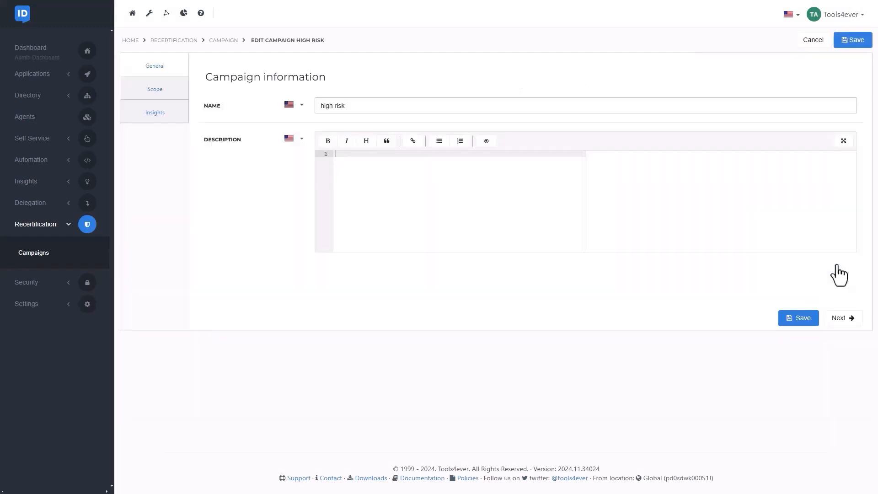
left_click(162, 91)
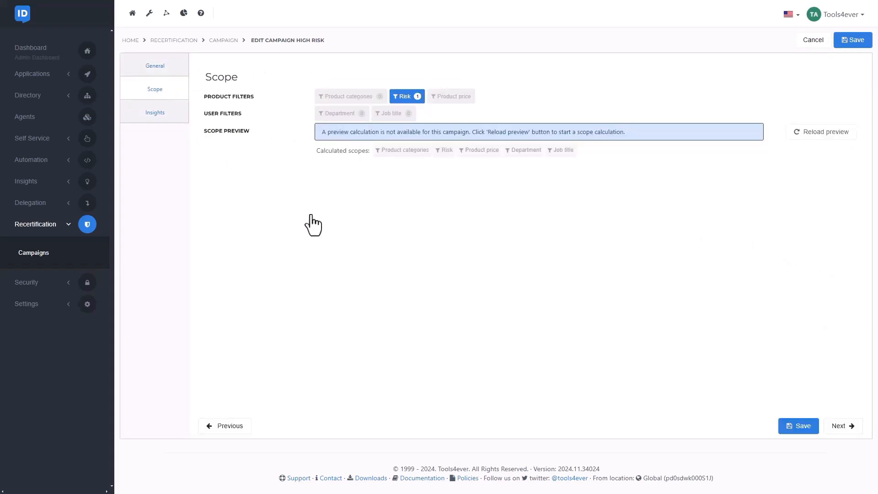
left_click(401, 97)
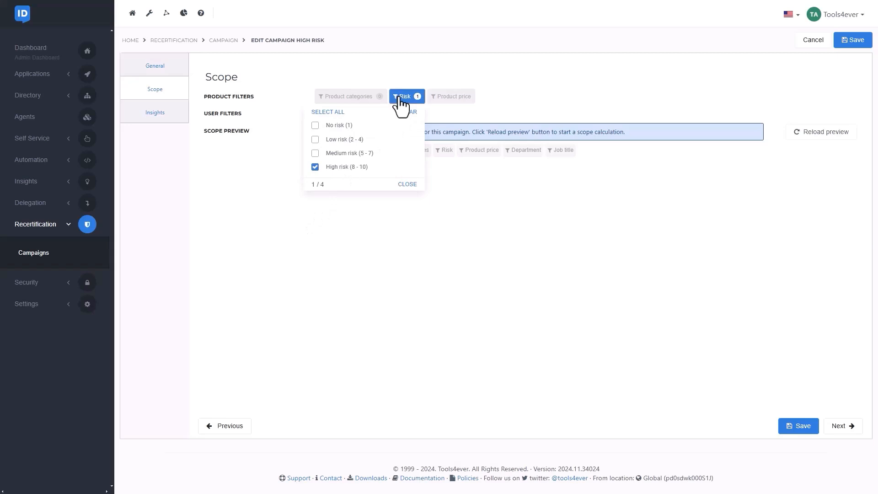
left_click(526, 84)
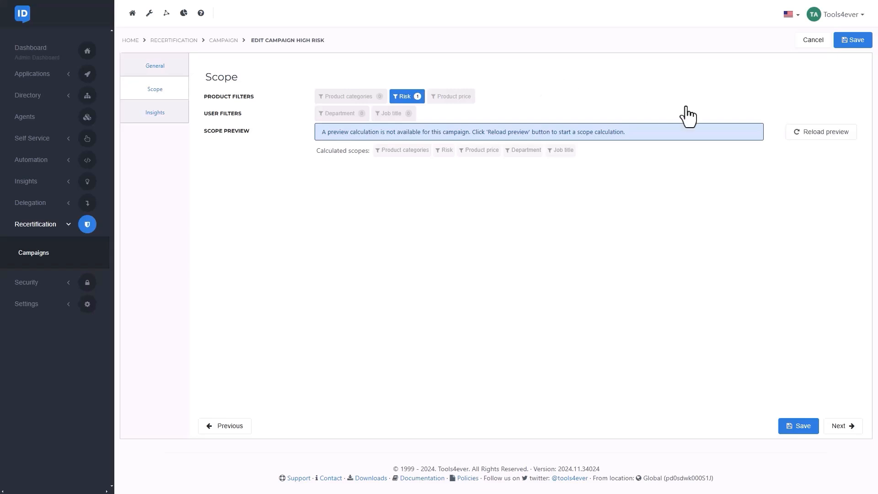
Run a scope preview calculation for the campaign and view the risk scope it was calculated with.
left_click(826, 136)
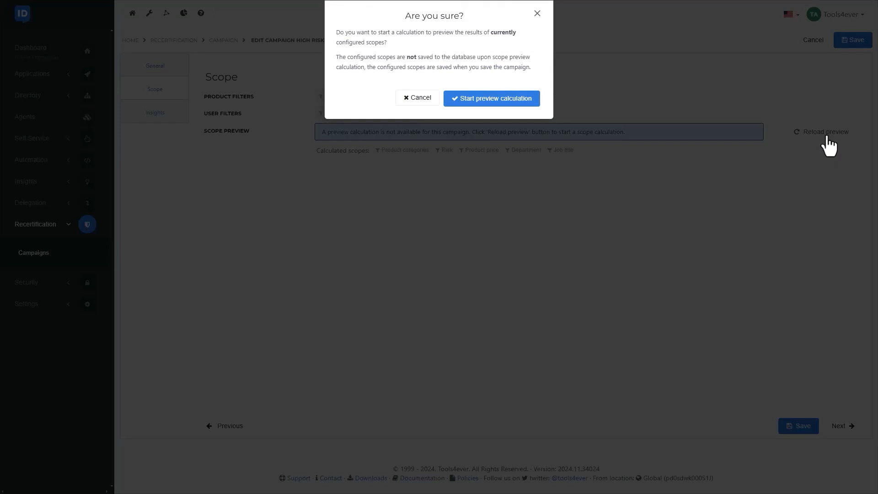
left_click(487, 106)
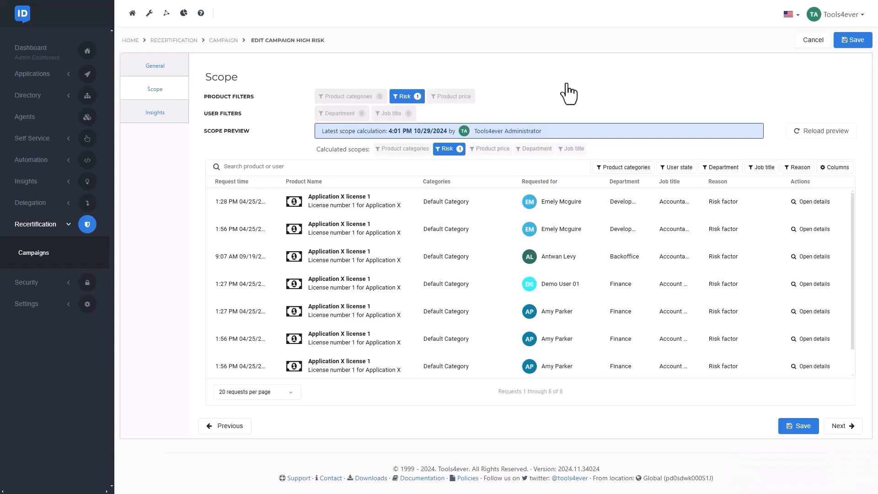
left_click(445, 150)
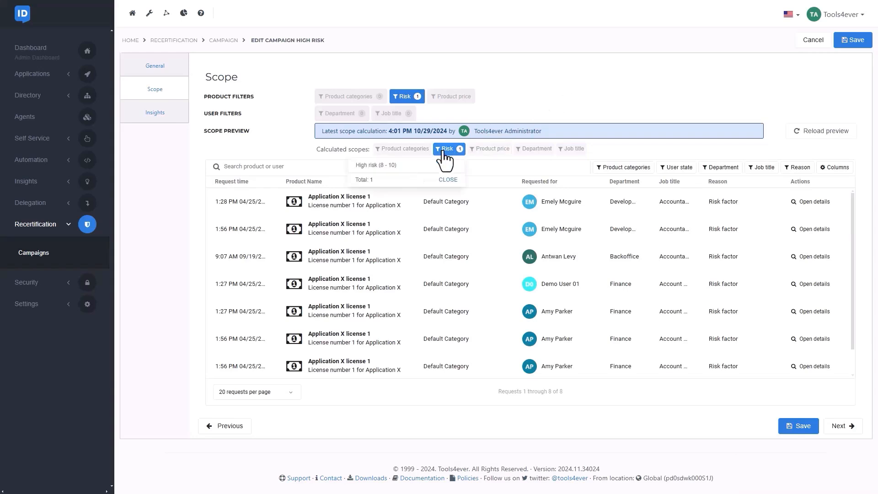
left_click(443, 151)
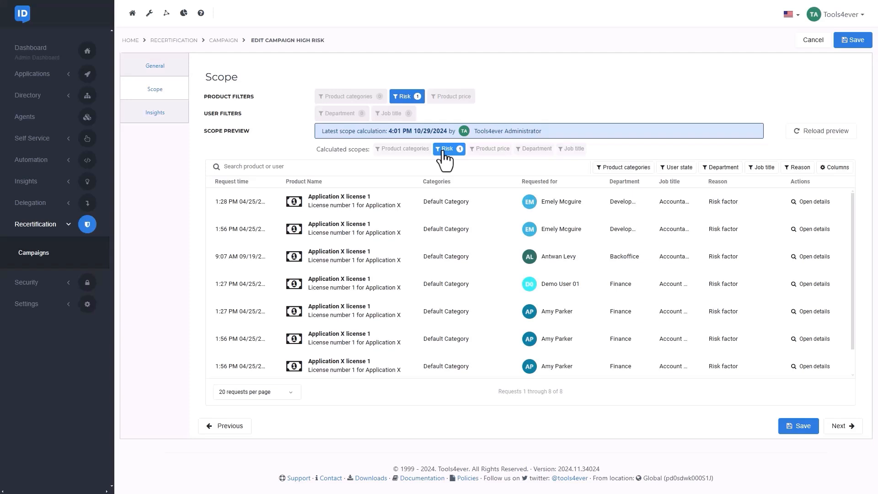
Add the Finance department as a user filter and rerun the scope preview calculation.
left_click(339, 114)
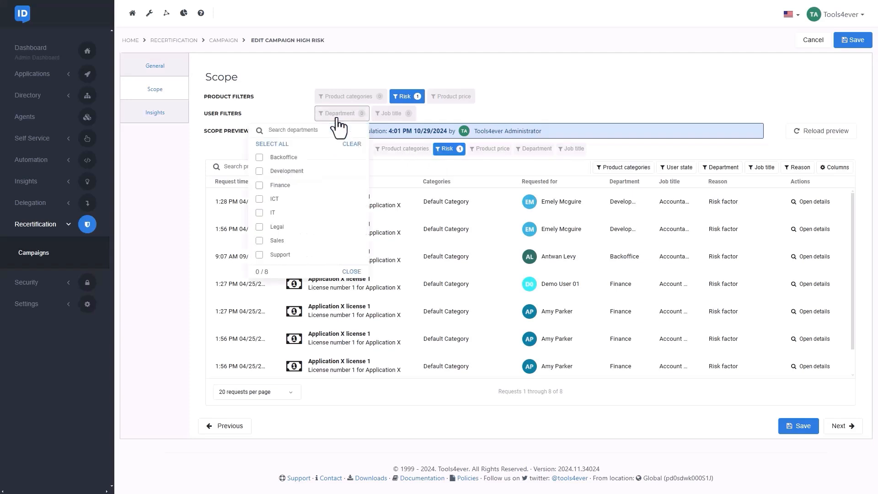
left_click(277, 189)
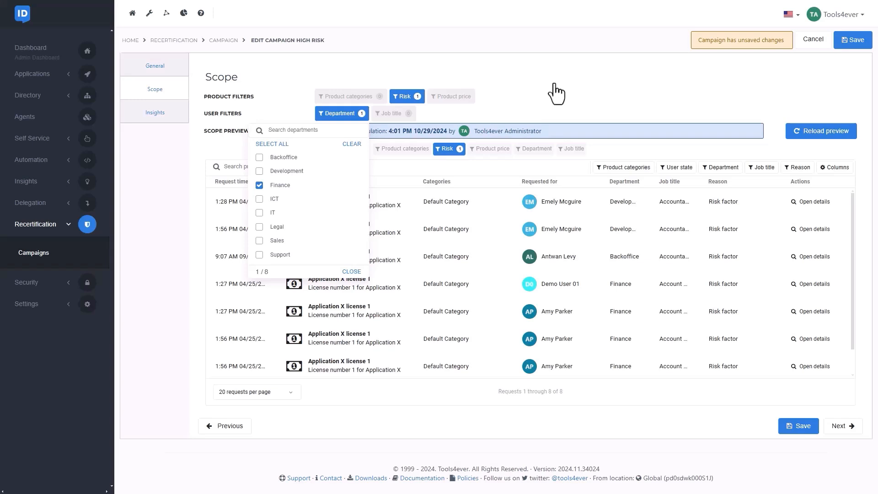
left_click(826, 130)
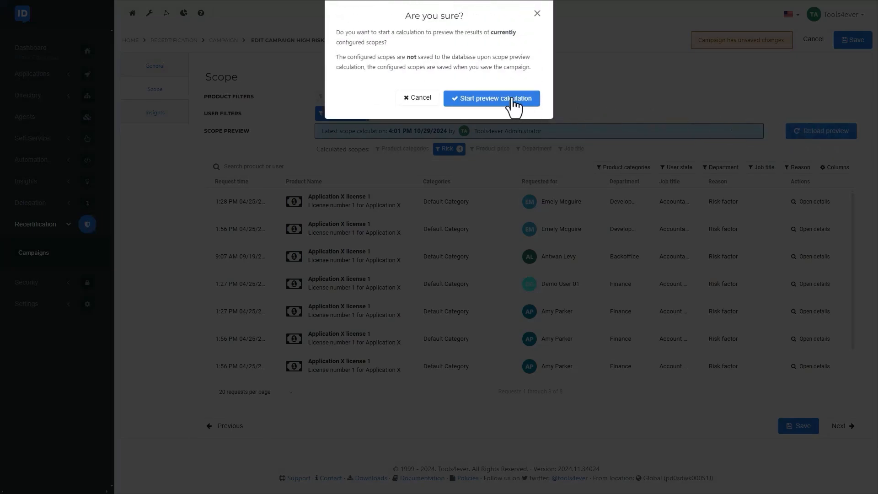
left_click(519, 97)
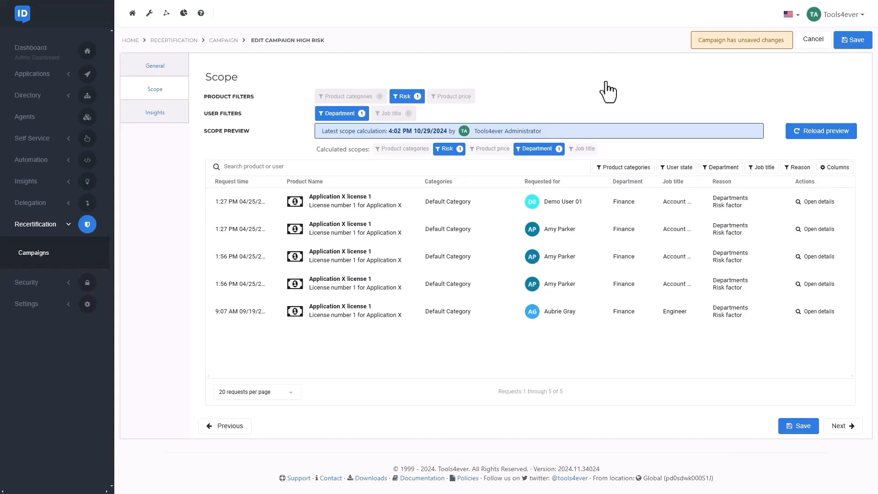
View the department and risk scopes used for the latest preview calculation.
left_click(547, 152)
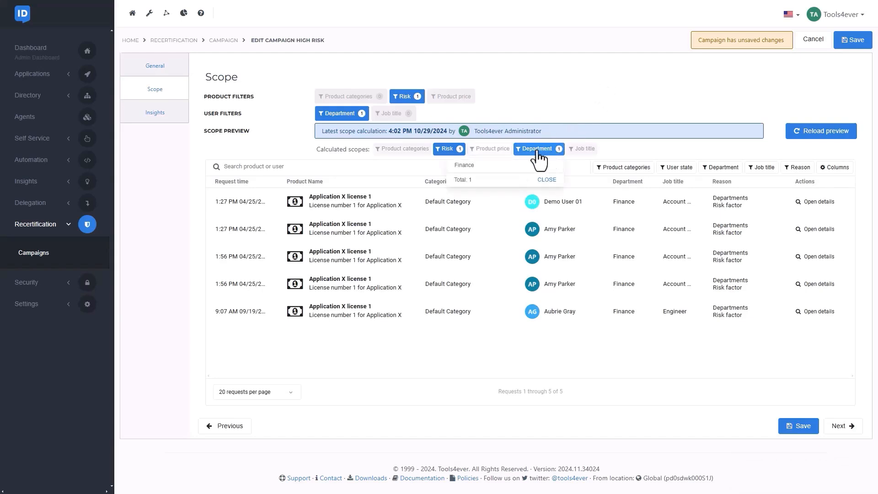
left_click(446, 153)
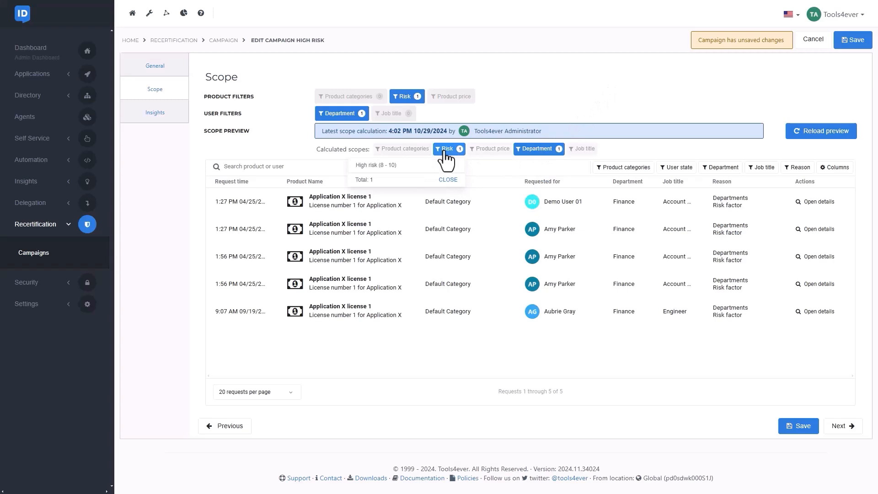
left_click(569, 87)
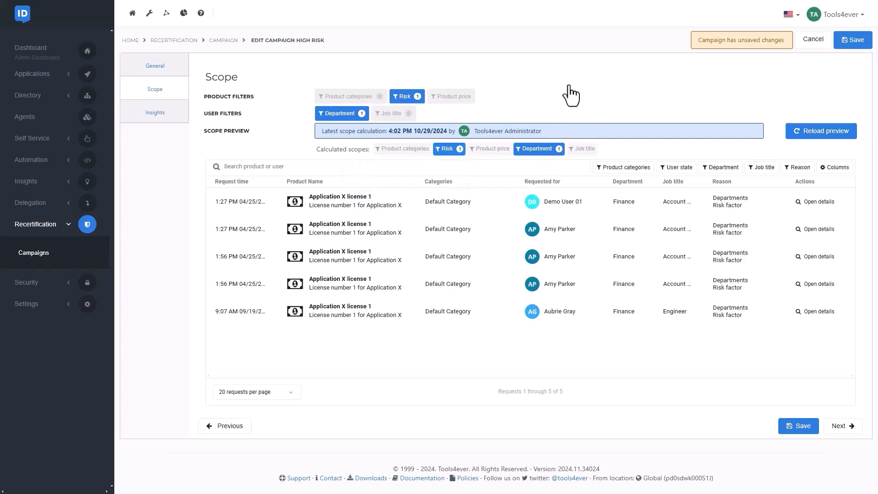
Reload the campaign's scope page without saving and review the configured risk filter.
key("F5")
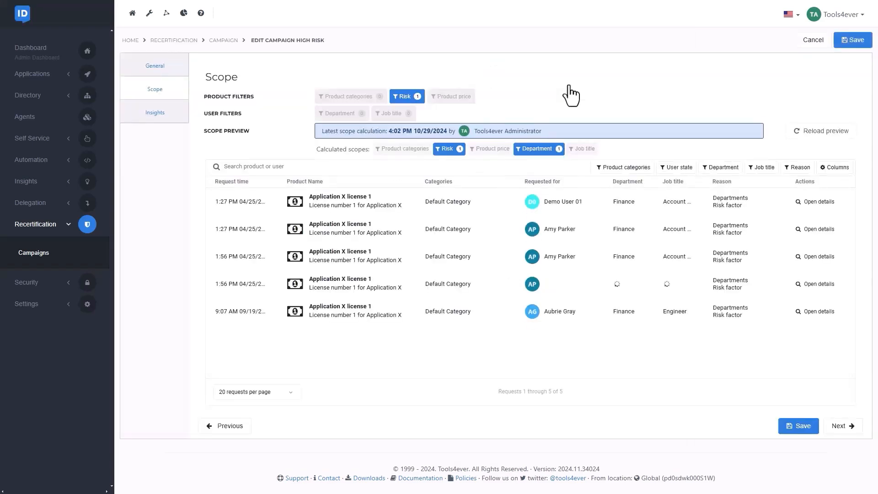
left_click(403, 97)
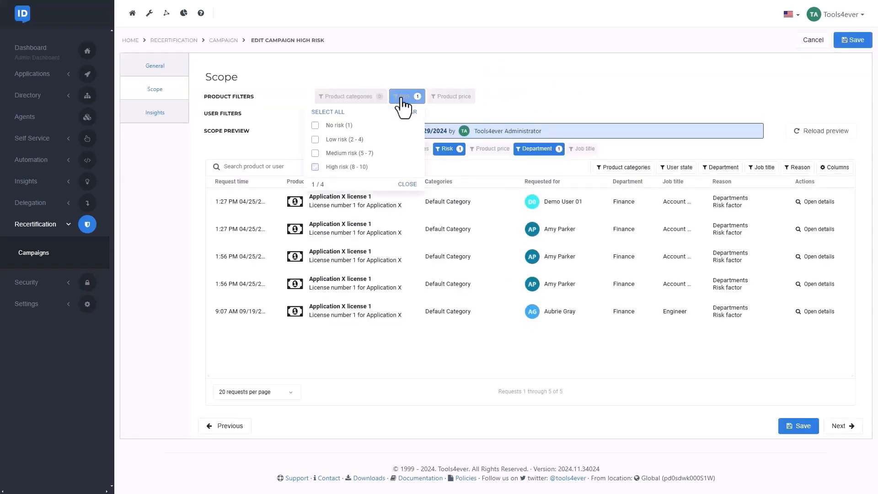
left_click(404, 101)
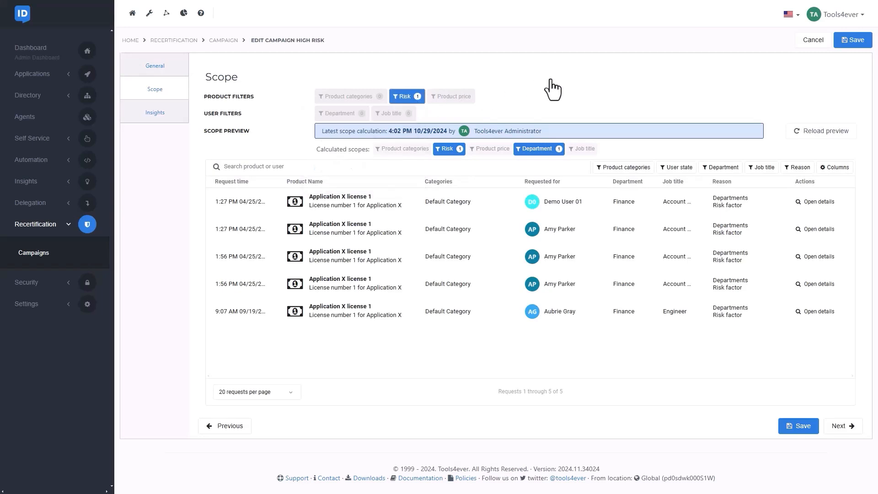
Check which department and risk values the latest scope preview was calculated with.
left_click(543, 150)
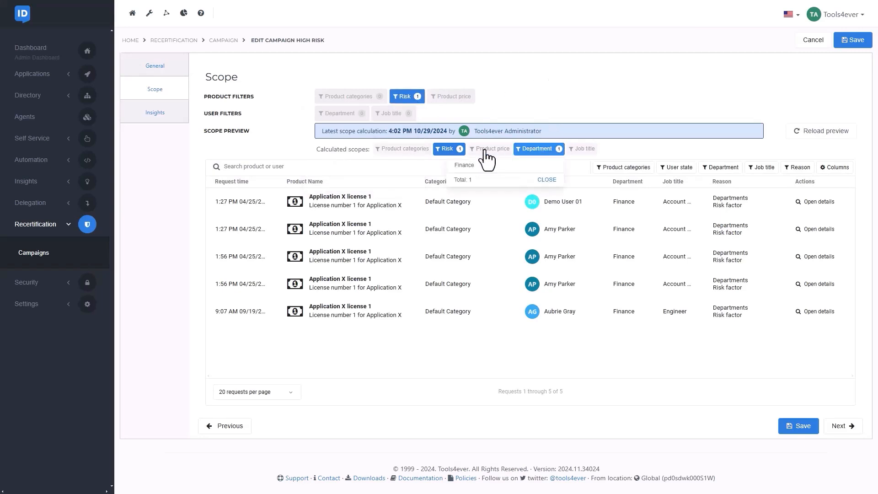
left_click(448, 151)
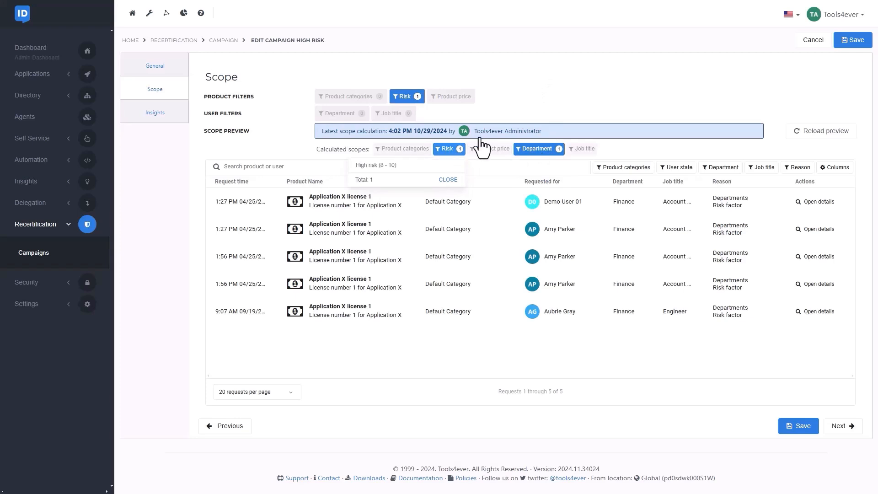
left_click(583, 107)
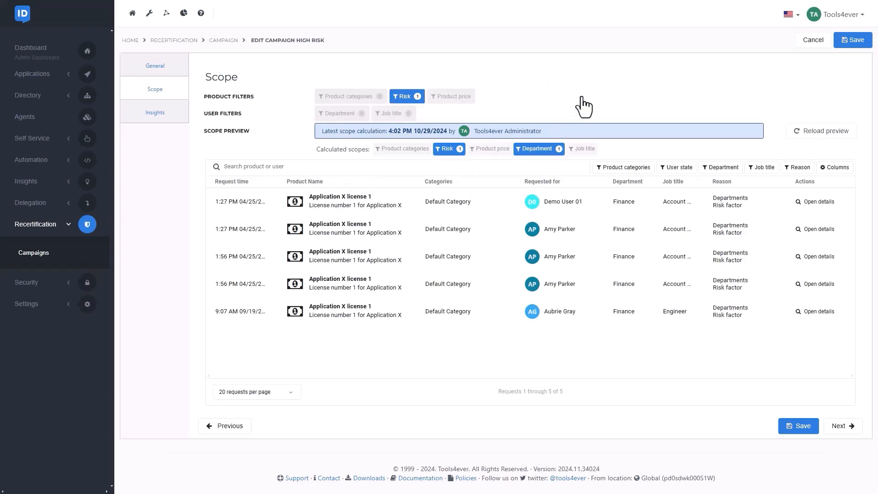
Add the Finance department to the campaign's user filters and save the campaign.
left_click(344, 113)
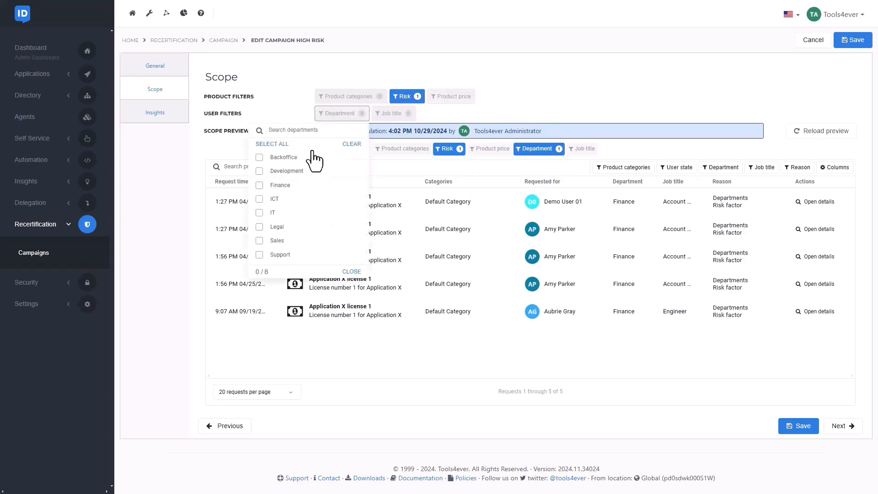
left_click(280, 186)
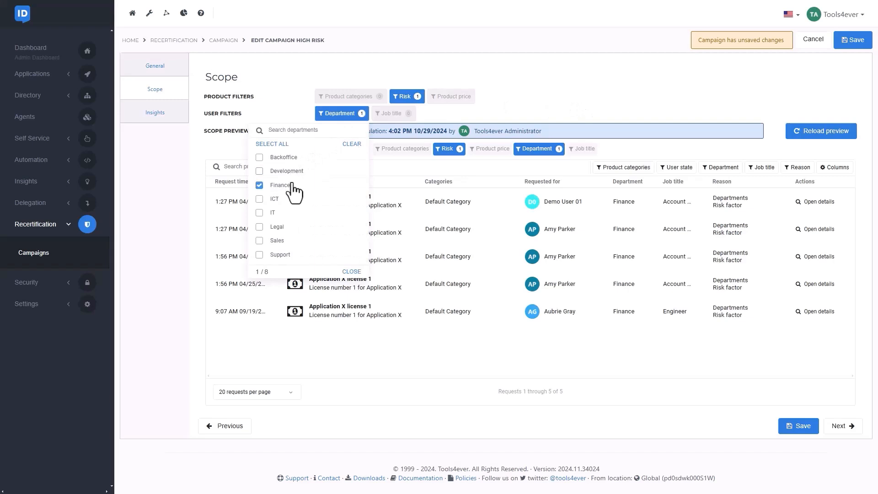
left_click(848, 41)
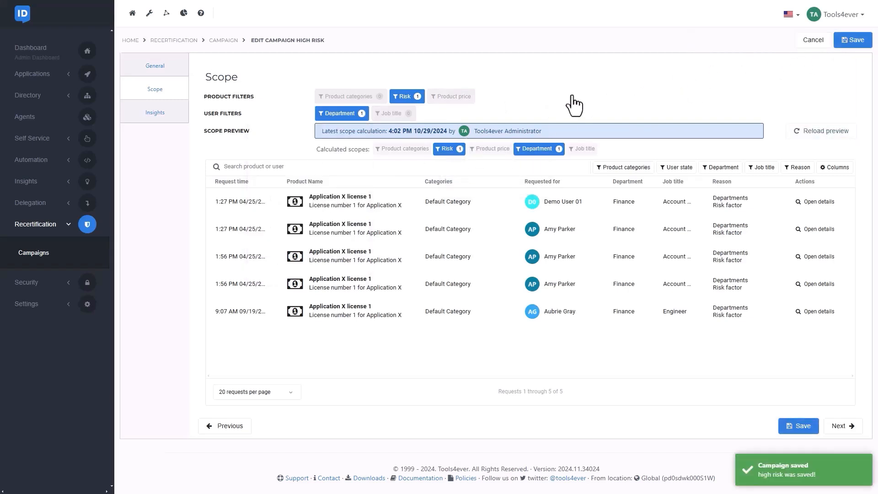